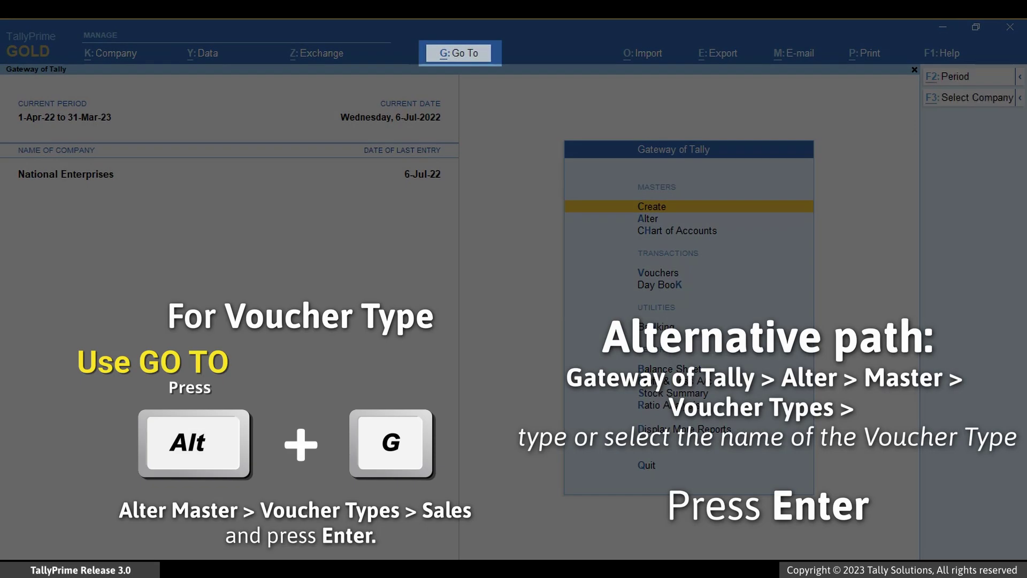
Go to Alter Master > Voucher Type and select Sales for alteration
{"action": "key", "text": "alt+g"}
{"action": "key", "text": "Up"}
{"action": "key", "text": "Up"}
{"action": "key", "text": "Up"}
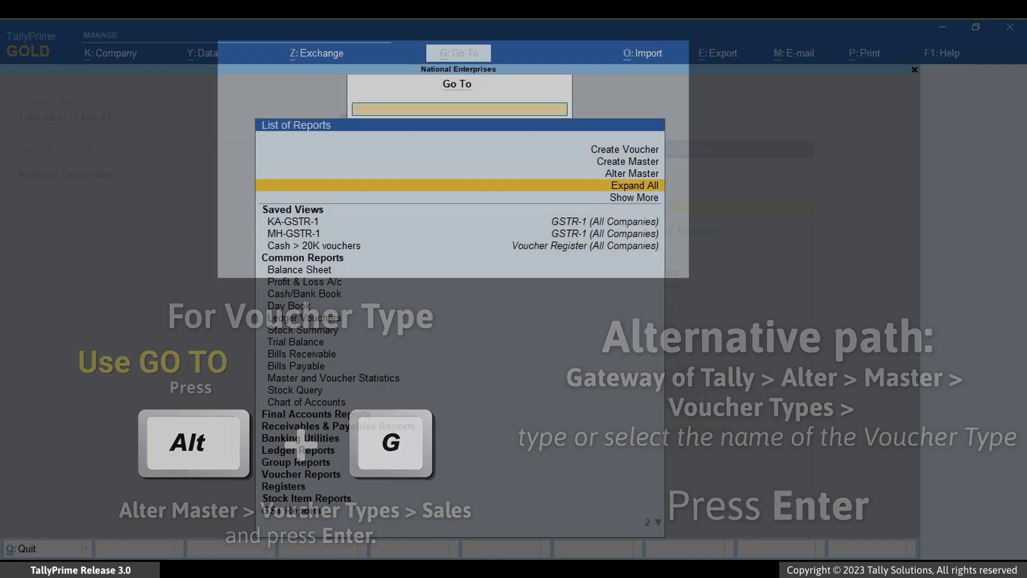
{"action": "key", "text": "Return"}
{"action": "key", "text": "Down"}
{"action": "key", "text": "Down"}
{"action": "key", "text": "Down"}
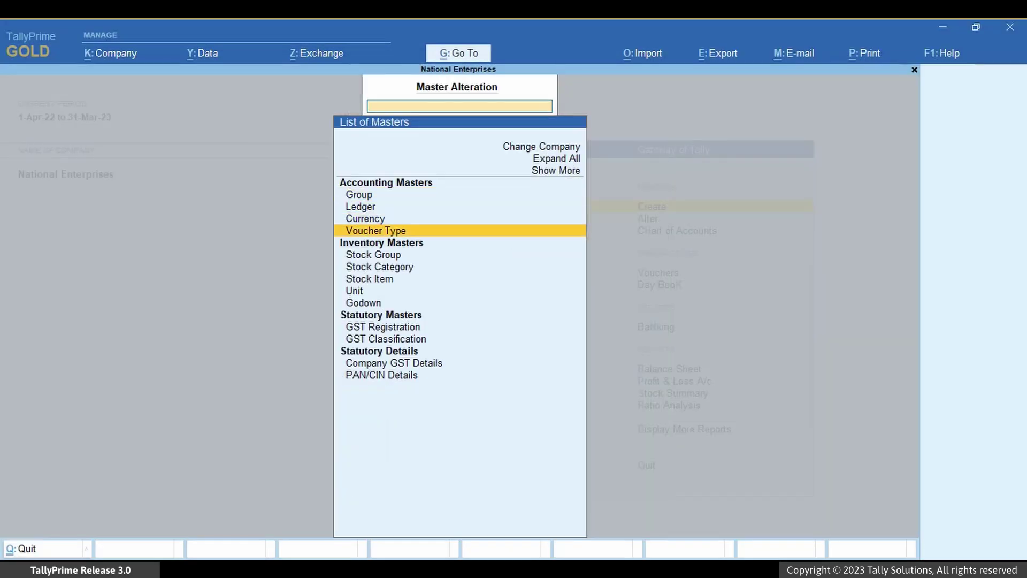
{"action": "key", "text": "Return"}
{"action": "key", "text": "Down"}
{"action": "key", "text": "Down"}
{"action": "key", "text": "Down"}
{"action": "key", "text": "Down"}
{"action": "key", "text": "Down"}
{"action": "key", "text": "Down"}
{"action": "key", "text": "Down"}
{"action": "key", "text": "Down"}
{"action": "key", "text": "Down"}
{"action": "key", "text": "Down"}
{"action": "key", "text": "Down"}
{"action": "key", "text": "Down"}
{"action": "key", "text": "Down"}
{"action": "key", "text": "Down"}
{"action": "key", "text": "Down"}
{"action": "key", "text": "Down"}
{"action": "key", "text": "Down"}
{"action": "key", "text": "Down"}
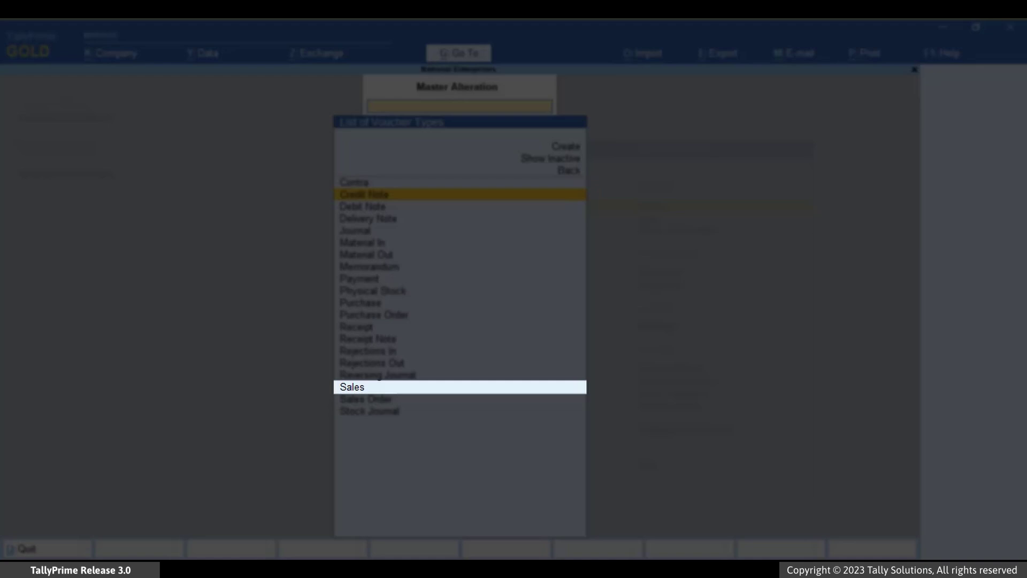
{"action": "key", "text": "Return"}
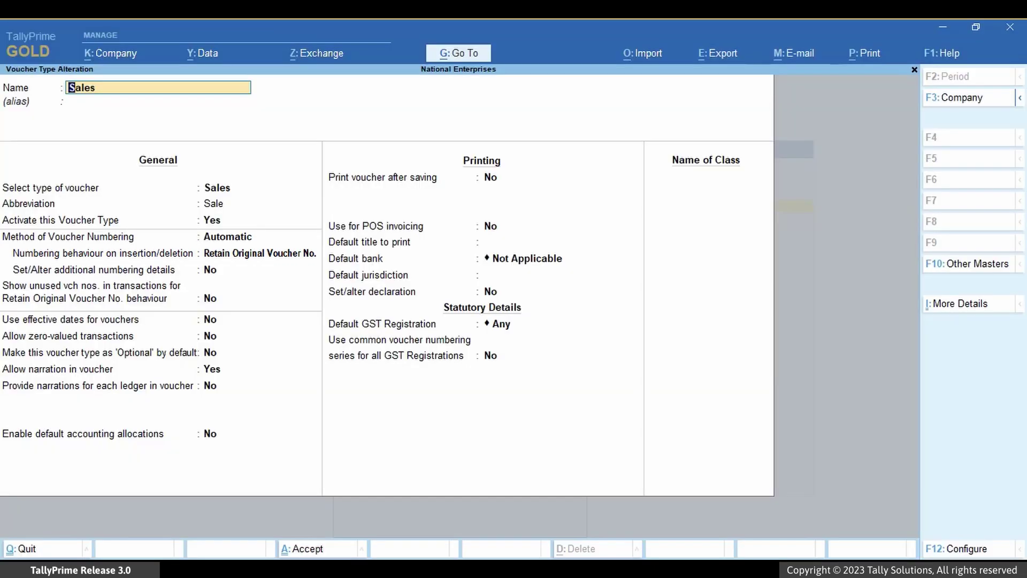
Set numbering behaviour on insertion/deletion to Retain Original Voucher No. and save the Sales voucher type
{"action": "key", "text": "Return"}
{"action": "key", "text": "Return"}
{"action": "key", "text": "Return"}
{"action": "key", "text": "Return"}
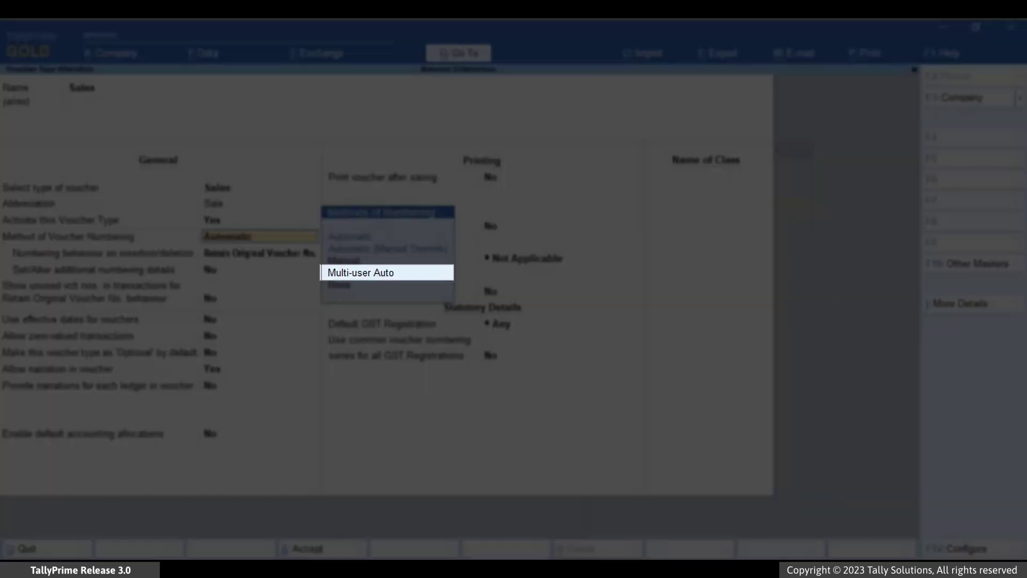
{"action": "key", "text": "Return"}
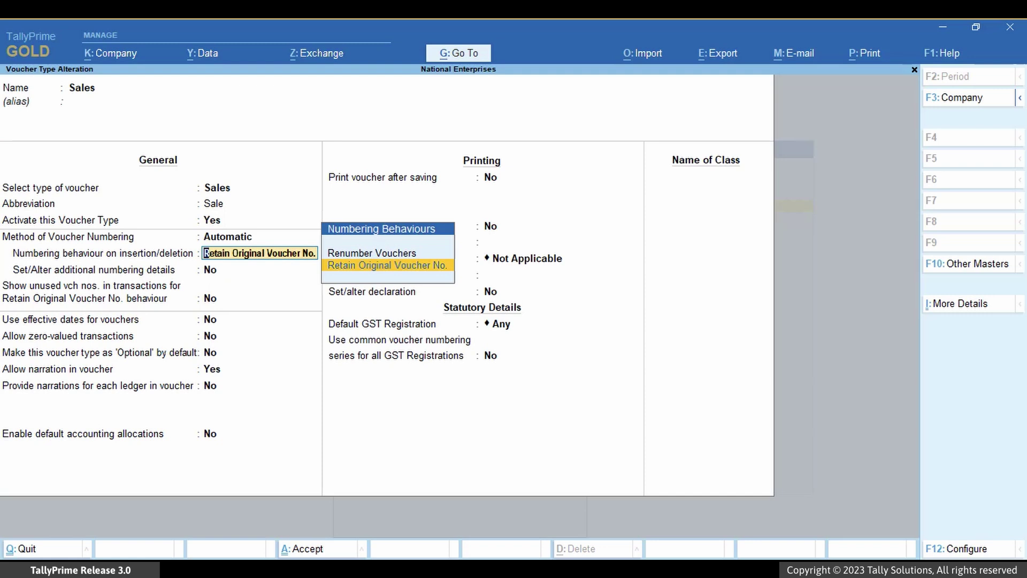
{"action": "key", "text": "Up"}
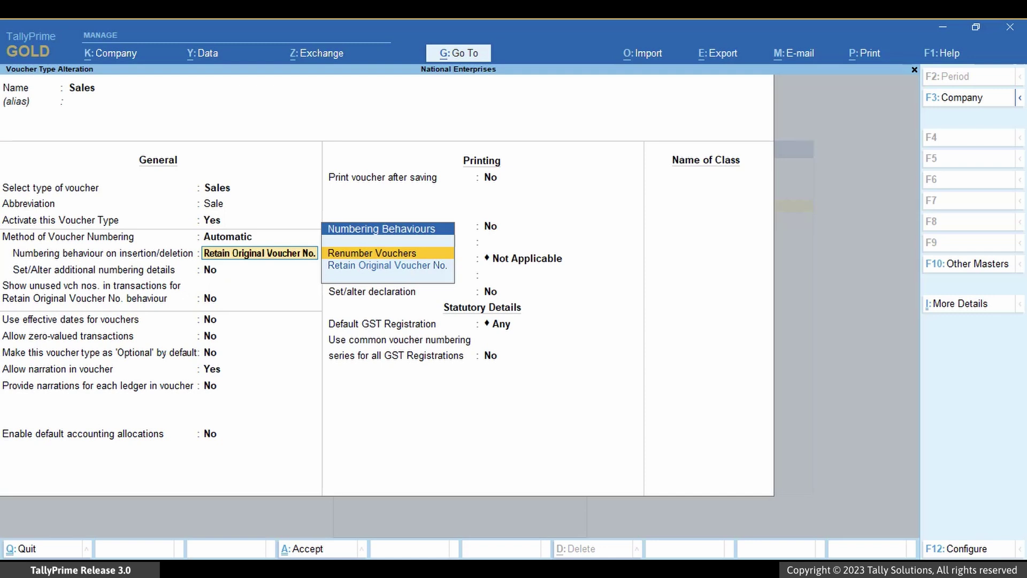
{"action": "left_click", "coordinate": [387, 265]}
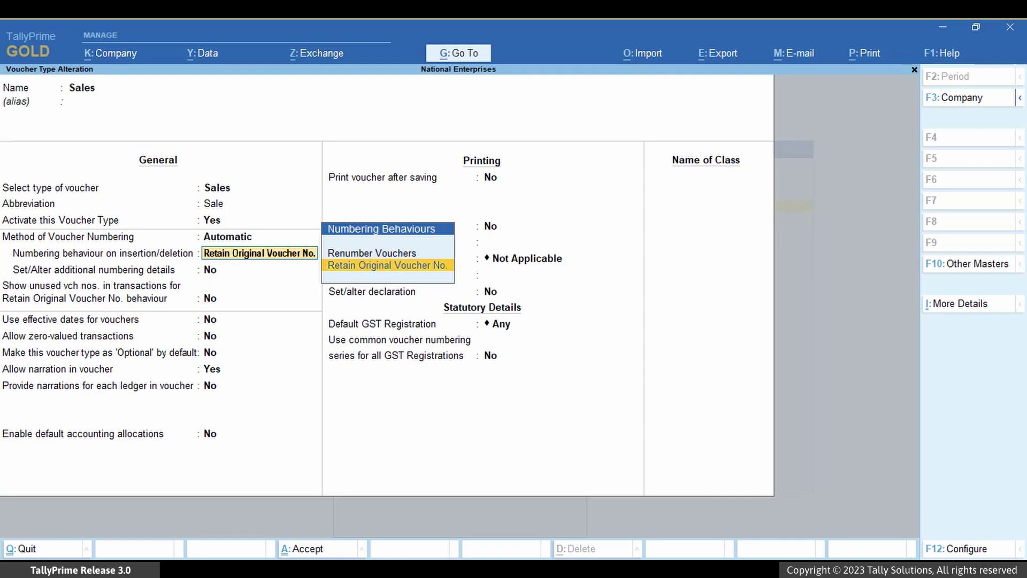
{"action": "key", "text": "Return"}
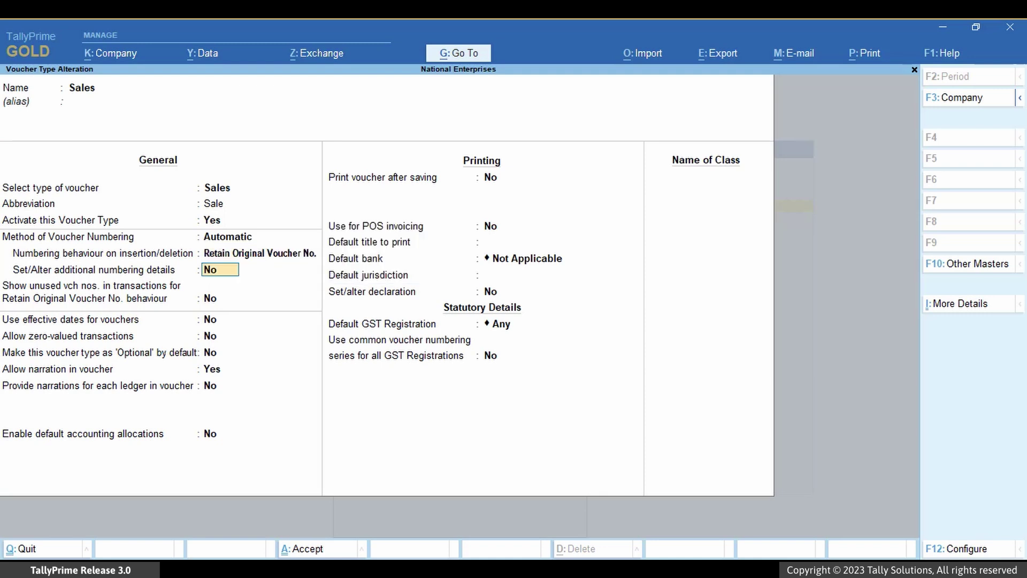
{"action": "key", "text": "ctrl+a"}
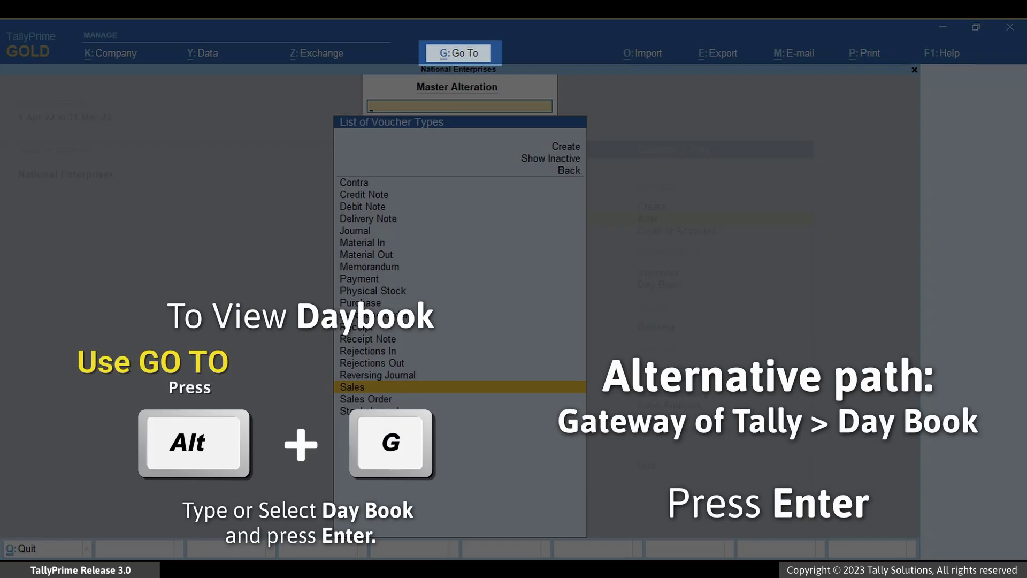
Open the Day Book of Sales vouchers 1–7 and highlight voucher 5 for SLV Stores
{"action": "key", "text": "alt+g"}
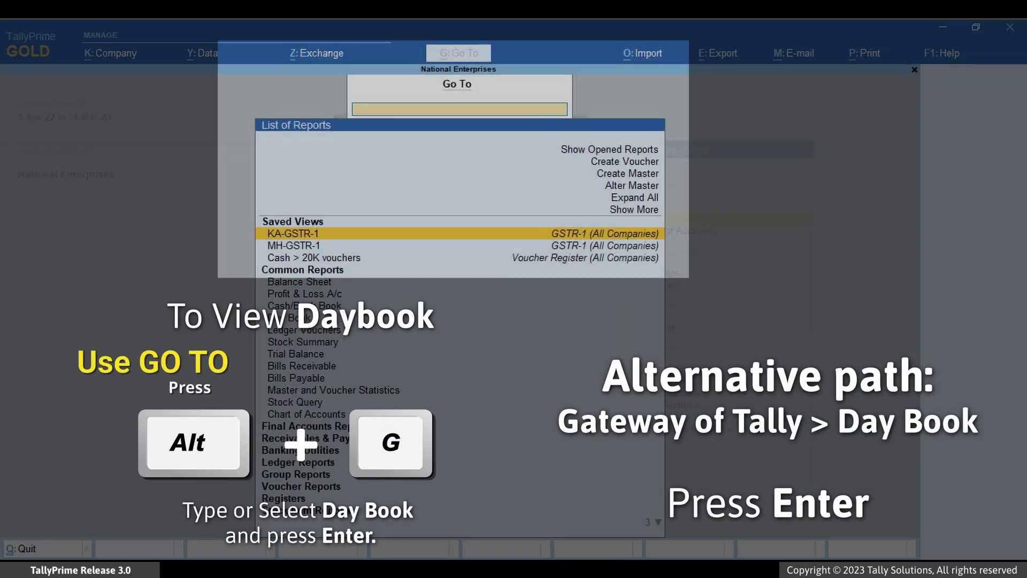
{"action": "key", "text": "Down"}
{"action": "key", "text": "Down"}
{"action": "key", "text": "Down"}
{"action": "key", "text": "Down"}
{"action": "key", "text": "Down"}
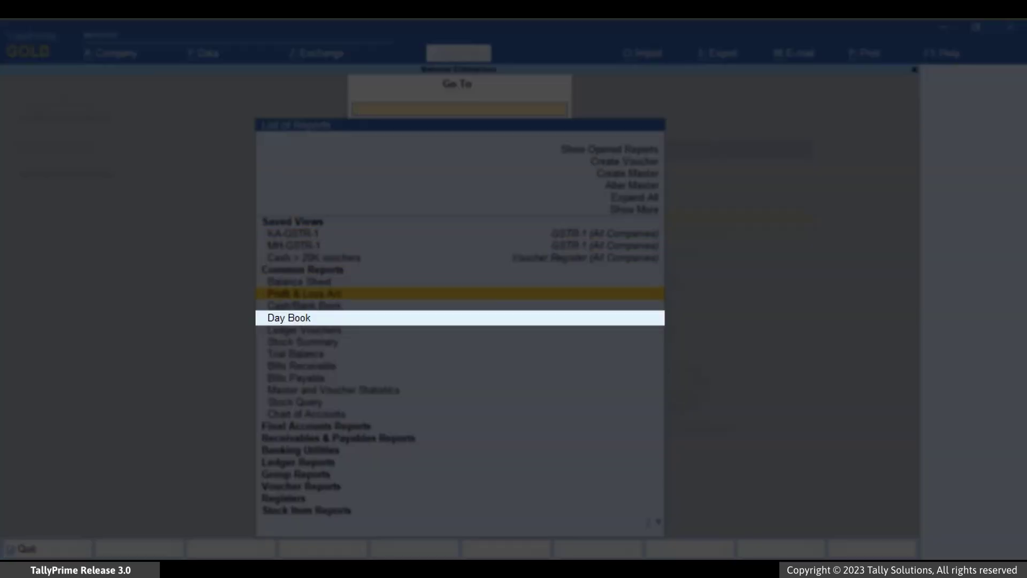
{"action": "key", "text": "Return"}
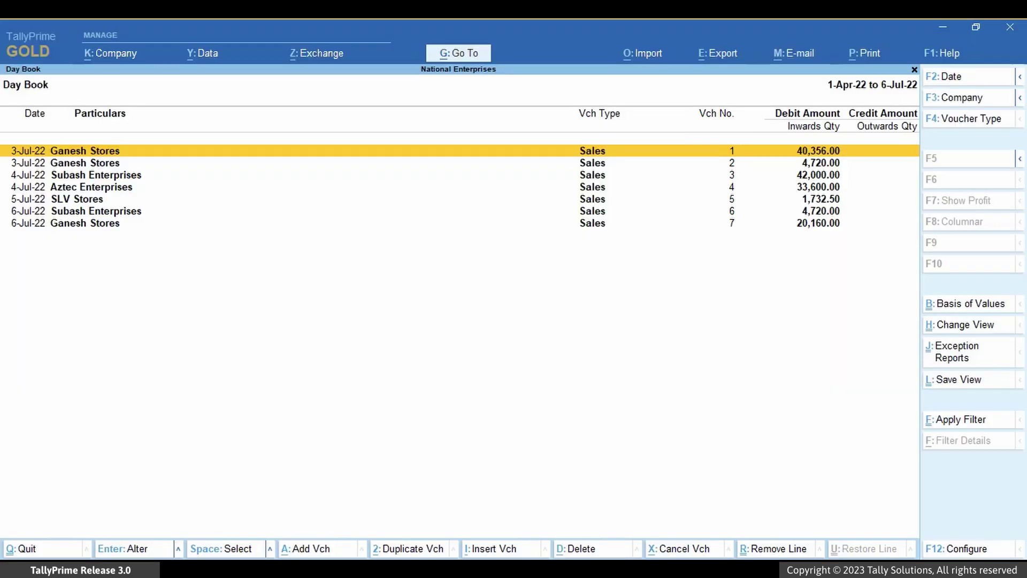
{"action": "key", "text": "Down"}
{"action": "key", "text": "Down"}
{"action": "key", "text": "Down"}
{"action": "key", "text": "Down"}
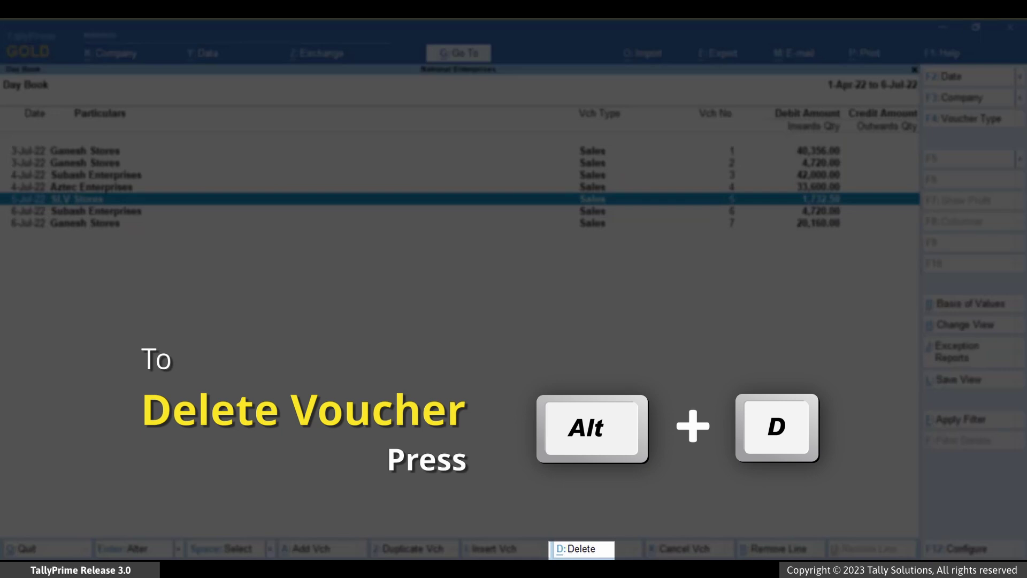
Delete Sales voucher 5 for SLV Stores, confirming with Yes
{"action": "key", "text": "alt+d"}
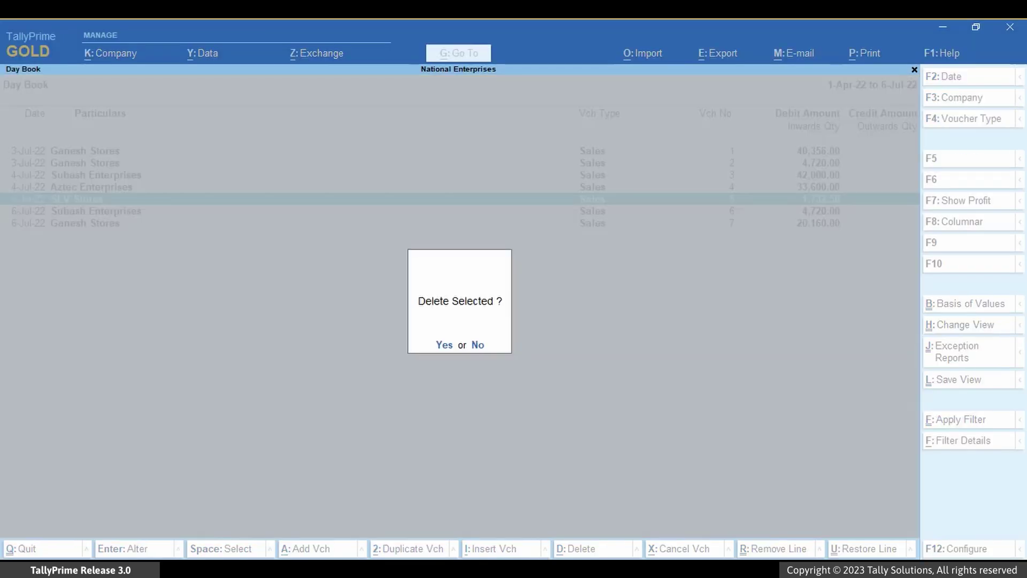
{"action": "key", "text": "y"}
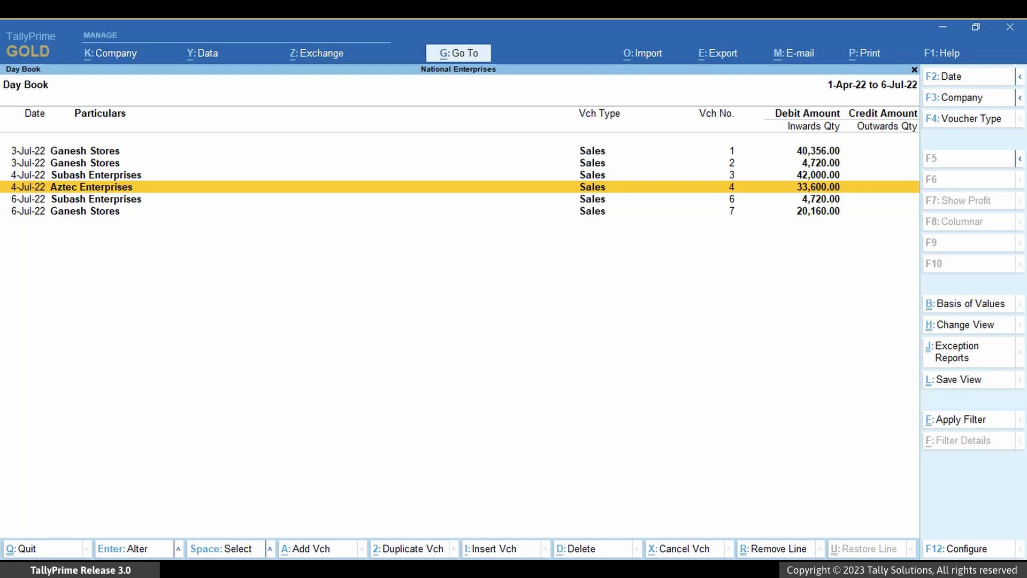
Insert a new Sales voucher at voucher 2 with party Subash Enterprises and Sales ledger
{"action": "key", "text": "Up"}
{"action": "key", "text": "Up"}
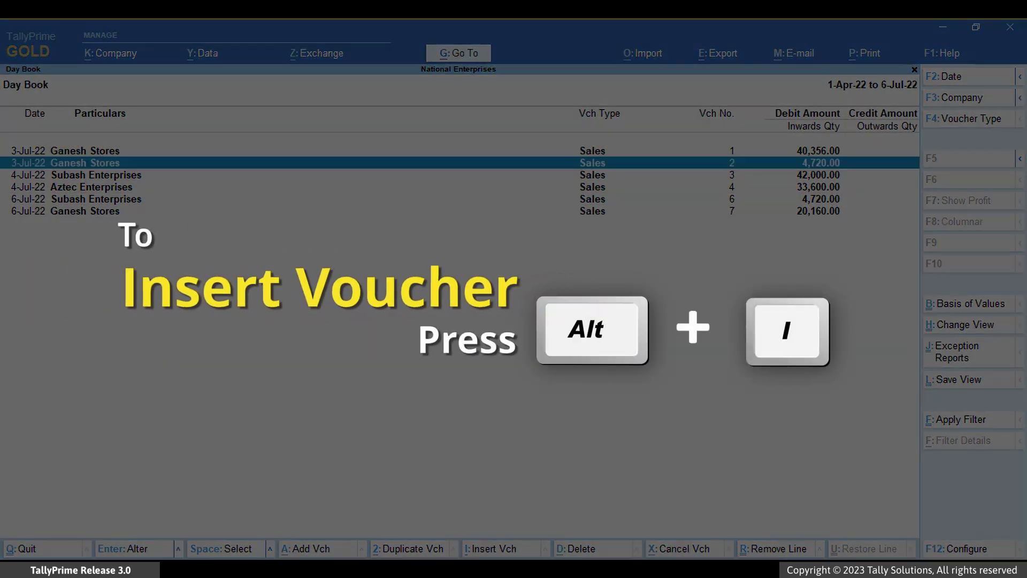
{"action": "key", "text": "alt+i"}
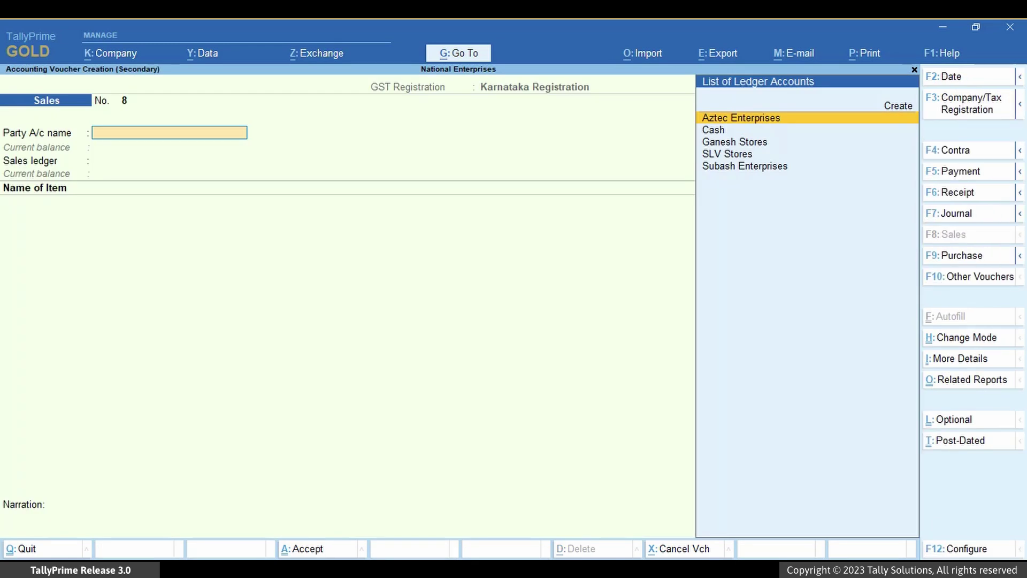
{"action": "key", "text": "Up"}
{"action": "key", "text": "Return"}
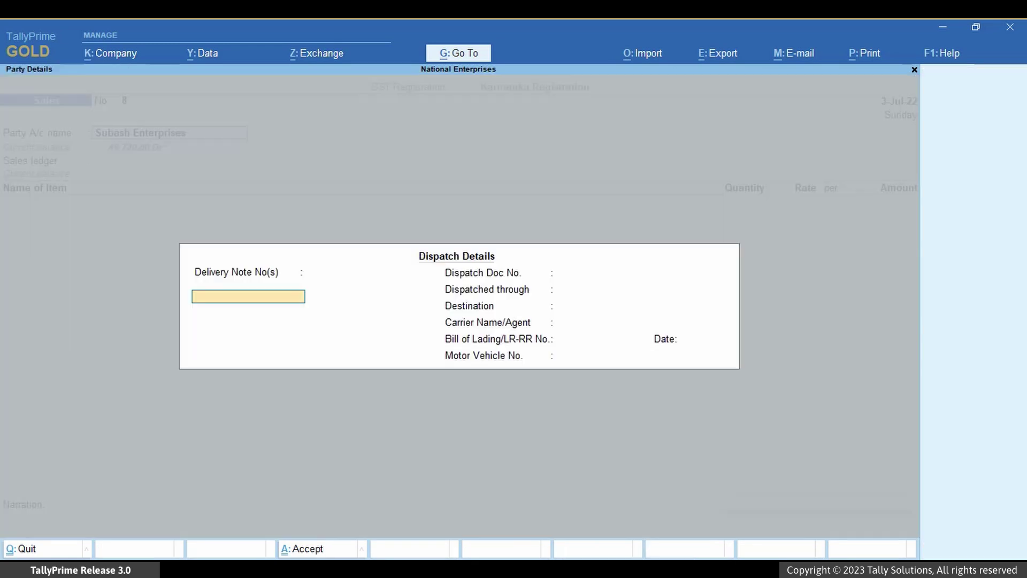
{"action": "key", "text": "ctrl+a"}
{"action": "key", "text": "Return"}
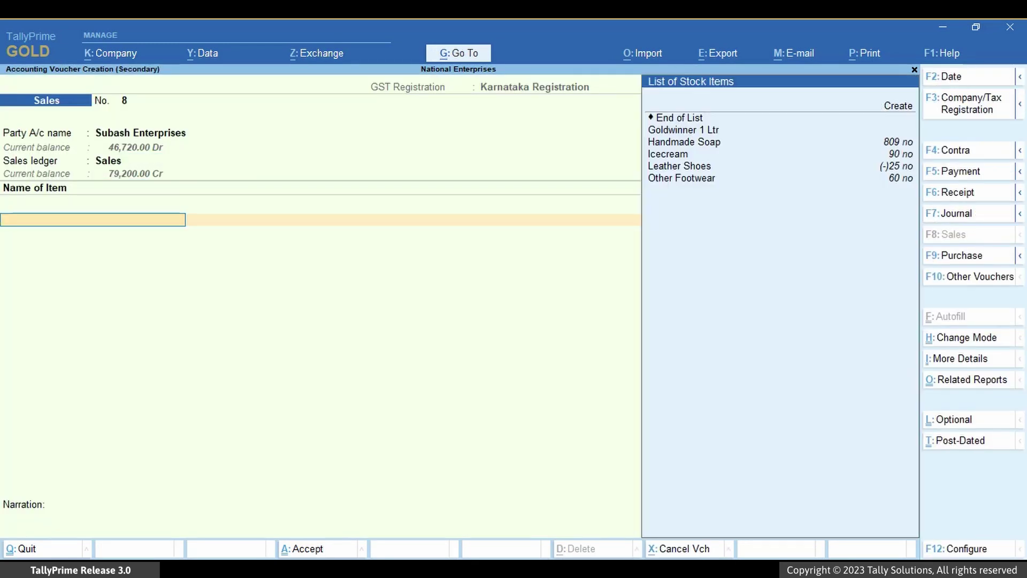
Add 50 Handmade Soap at 200 plus CGST and SGST, totalling 11,800
{"action": "key", "text": "Down"}
{"action": "key", "text": "Down"}
{"action": "key", "text": "Return"}
{"action": "type", "text": "50"}
{"action": "key", "text": "Return"}
{"action": "key", "text": "Return"}
{"action": "key", "text": "Return"}
{"action": "key", "text": "ctrl+a"}
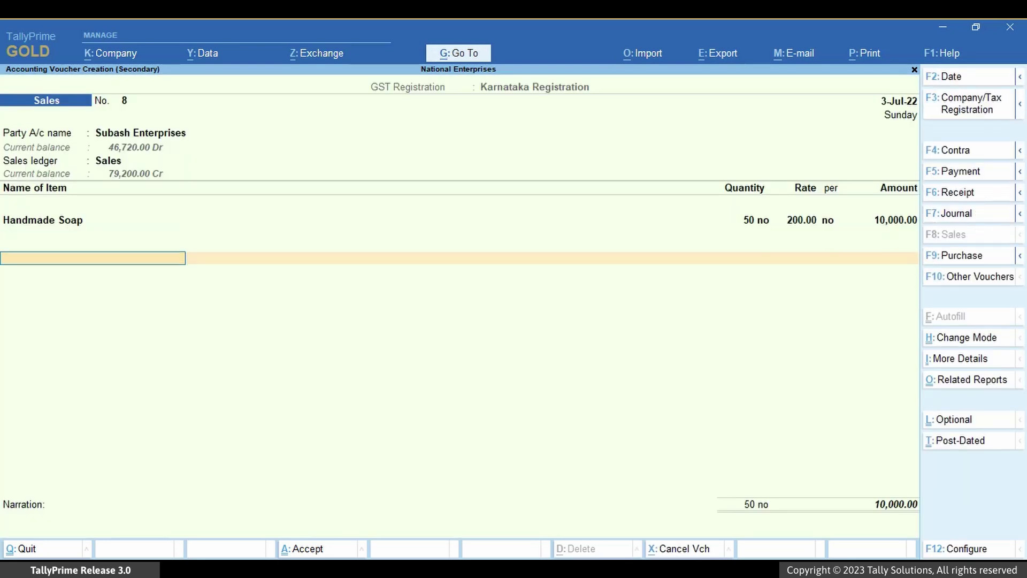
{"action": "type", "text": "c"}
{"action": "key", "text": "Return"}
{"action": "key", "text": "Return"}
{"action": "type", "text": "s"}
{"action": "key", "text": "Return"}
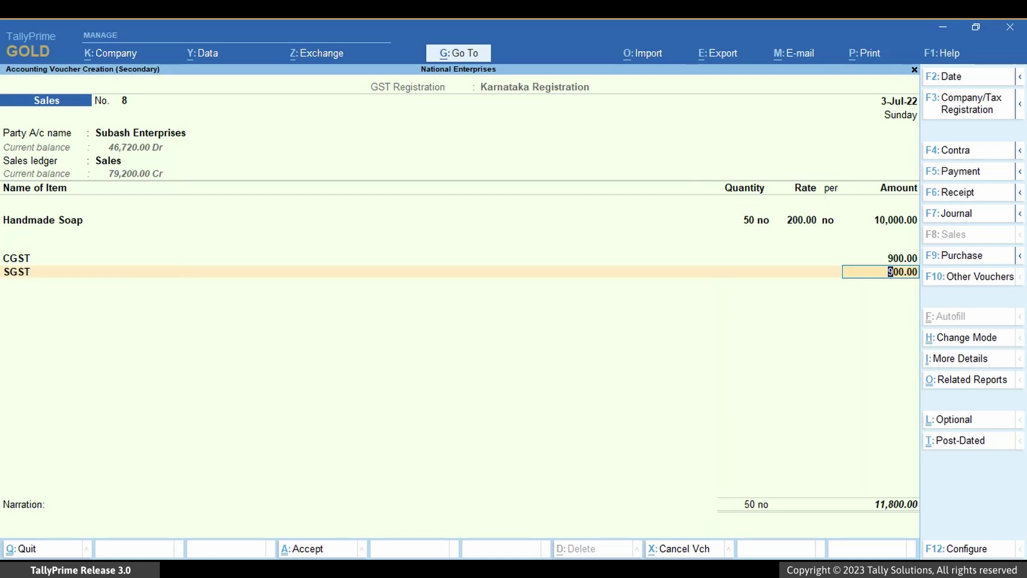
{"action": "key", "text": "Return"}
{"action": "key", "text": "Return"}
{"action": "key", "text": "Return"}
{"action": "key", "text": "Return"}
{"action": "key", "text": "Return"}
{"action": "key", "text": "Return"}
{"action": "key", "text": "Return"}
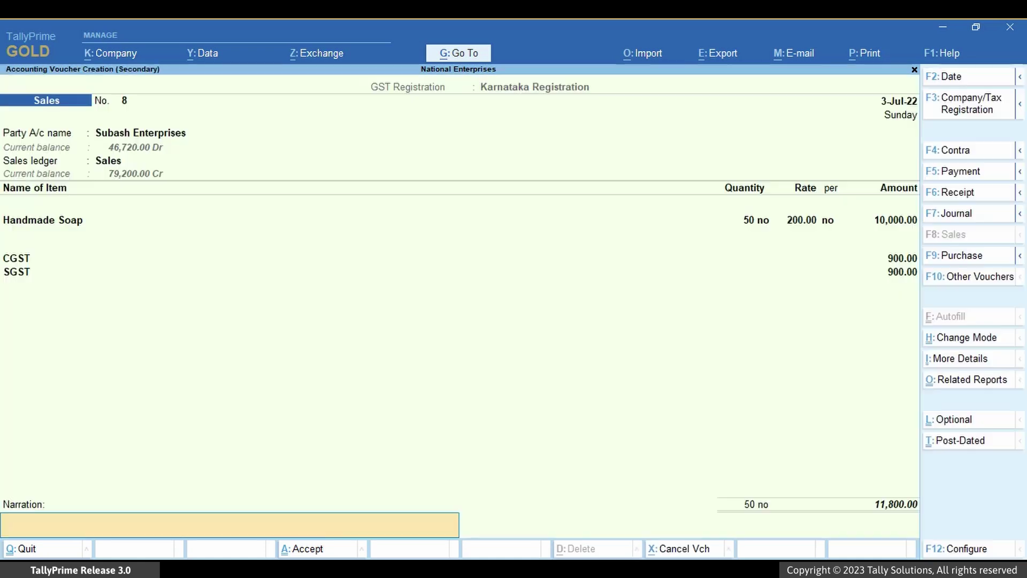
{"action": "key", "text": "Return"}
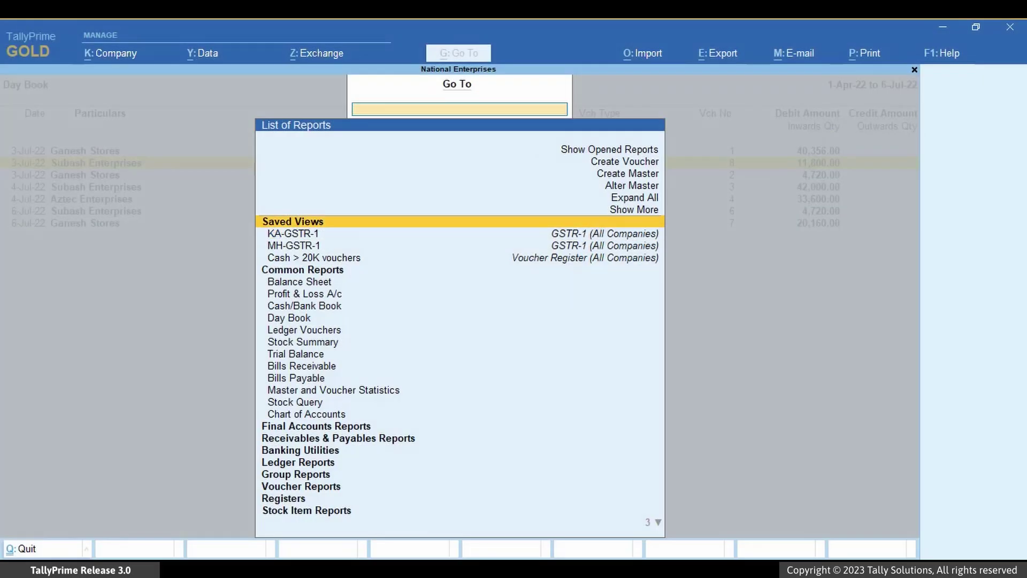
Alter the Sales voucher type so unused voucher numbers are shown (Yes), and accept
{"action": "key", "text": "Up"}
{"action": "key", "text": "Up"}
{"action": "key", "text": "Up"}
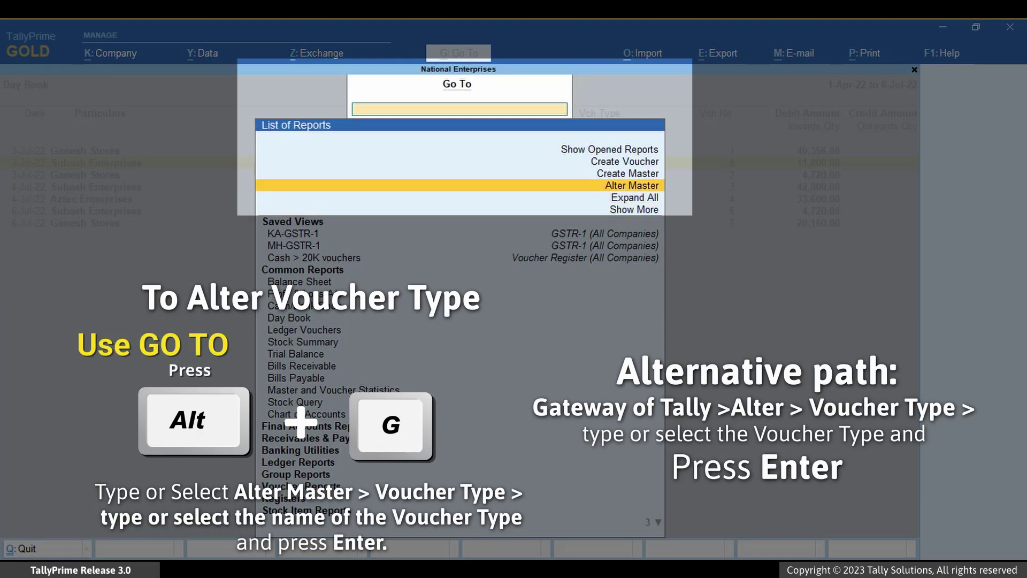
{"action": "key", "text": "Return"}
{"action": "key", "text": "Down"}
{"action": "key", "text": "Down"}
{"action": "key", "text": "Down"}
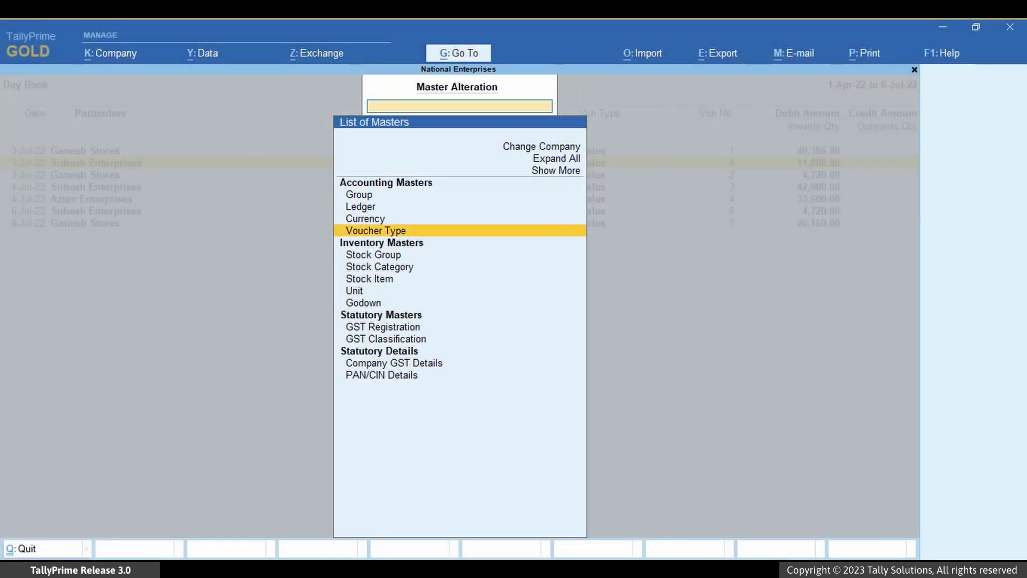
{"action": "key", "text": "Return"}
{"action": "key", "text": "Down"}
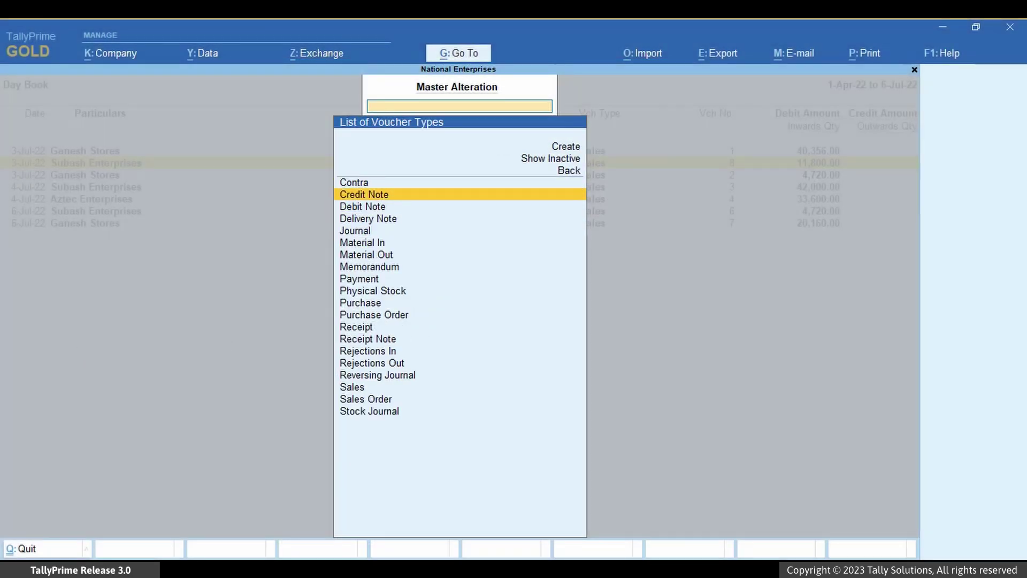
{"action": "key", "text": "Down"}
{"action": "key", "text": "Down"}
{"action": "key", "text": "Down"}
{"action": "key", "text": "Down"}
{"action": "key", "text": "Down"}
{"action": "key", "text": "Down"}
{"action": "key", "text": "Down"}
{"action": "key", "text": "Down"}
{"action": "key", "text": "Down"}
{"action": "key", "text": "Down"}
{"action": "key", "text": "Down"}
{"action": "key", "text": "Down"}
{"action": "key", "text": "Down"}
{"action": "key", "text": "Down"}
{"action": "key", "text": "Down"}
{"action": "key", "text": "Down"}
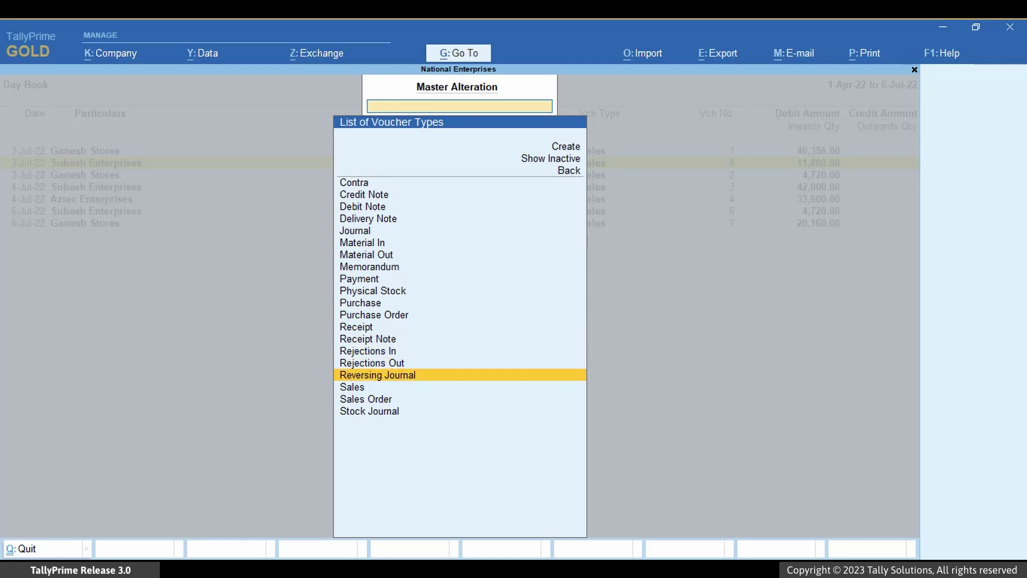
{"action": "key", "text": "Return"}
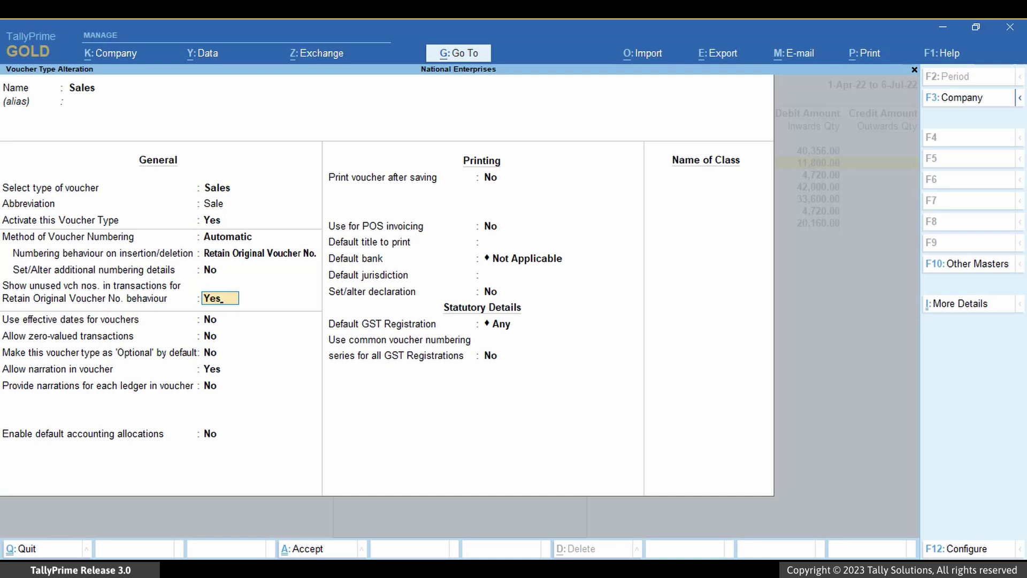
{"action": "key", "text": "ctrl+a"}
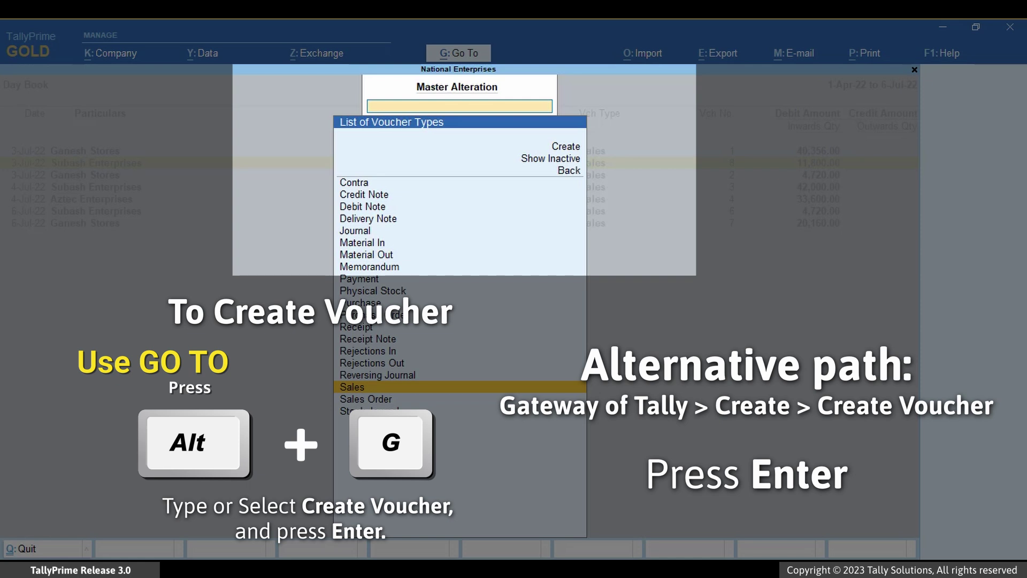
Start a new Sales voucher and assign it unused voucher number 5
{"action": "key", "text": "alt+g"}
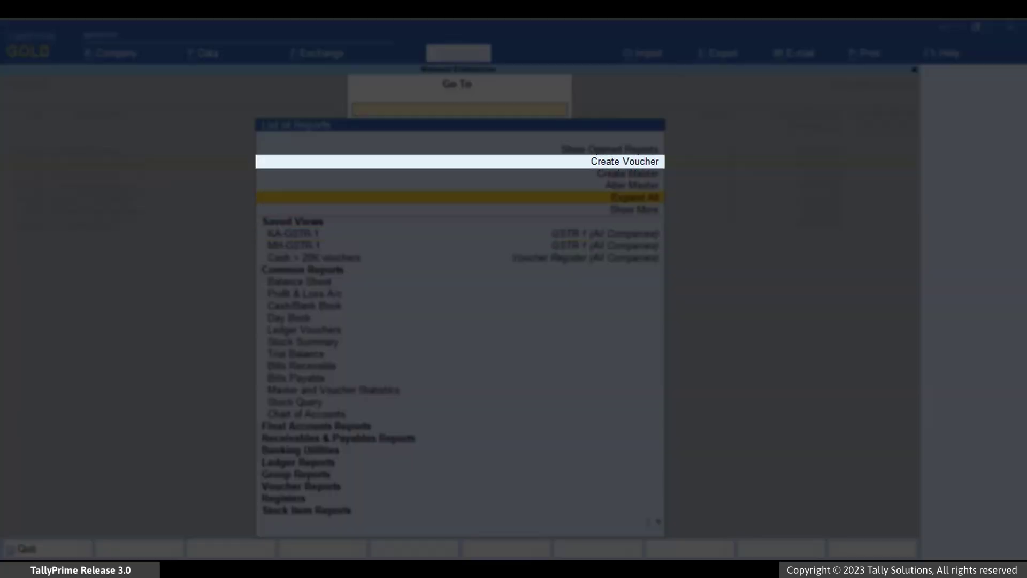
{"action": "left_click", "coordinate": [625, 161]}
{"action": "key", "text": "Return"}
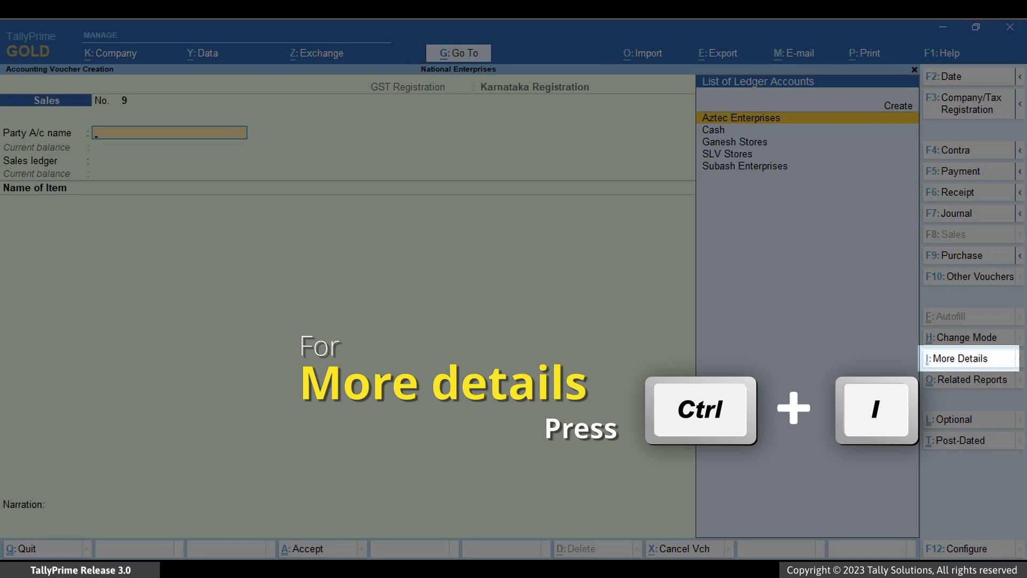
{"action": "key", "text": "ctrl+i"}
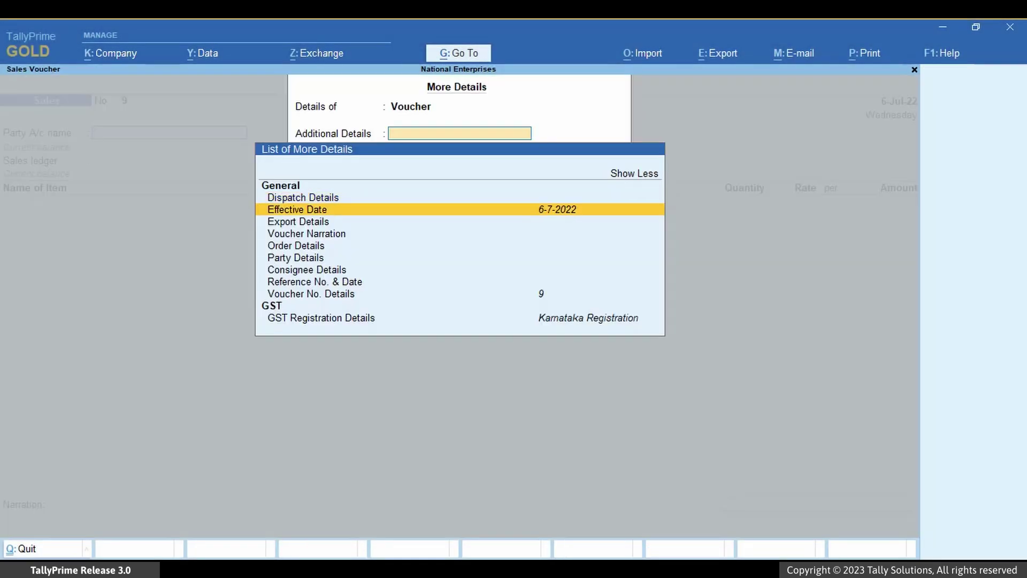
{"action": "key", "text": "Down"}
{"action": "key", "text": "Down"}
{"action": "key", "text": "Down"}
{"action": "key", "text": "Down"}
{"action": "key", "text": "Down"}
{"action": "key", "text": "Down"}
{"action": "key", "text": "Down"}
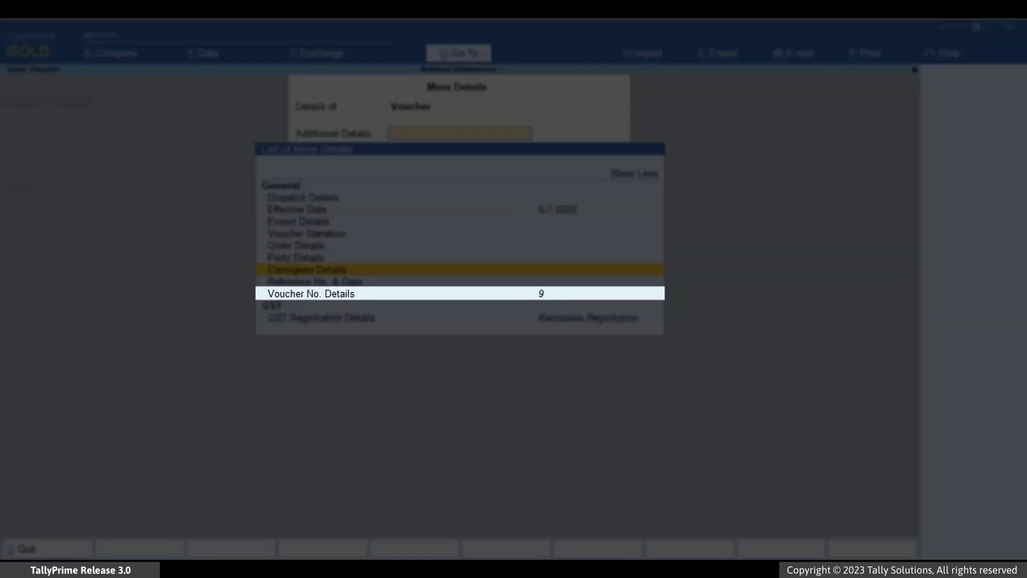
{"action": "key", "text": "Return"}
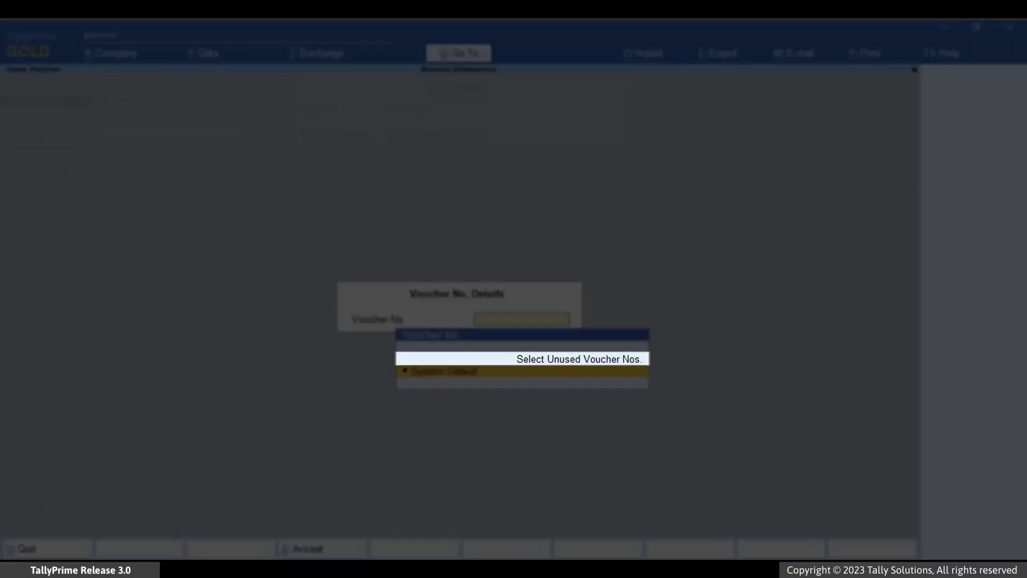
{"action": "key", "text": "Up"}
{"action": "key", "text": "Return"}
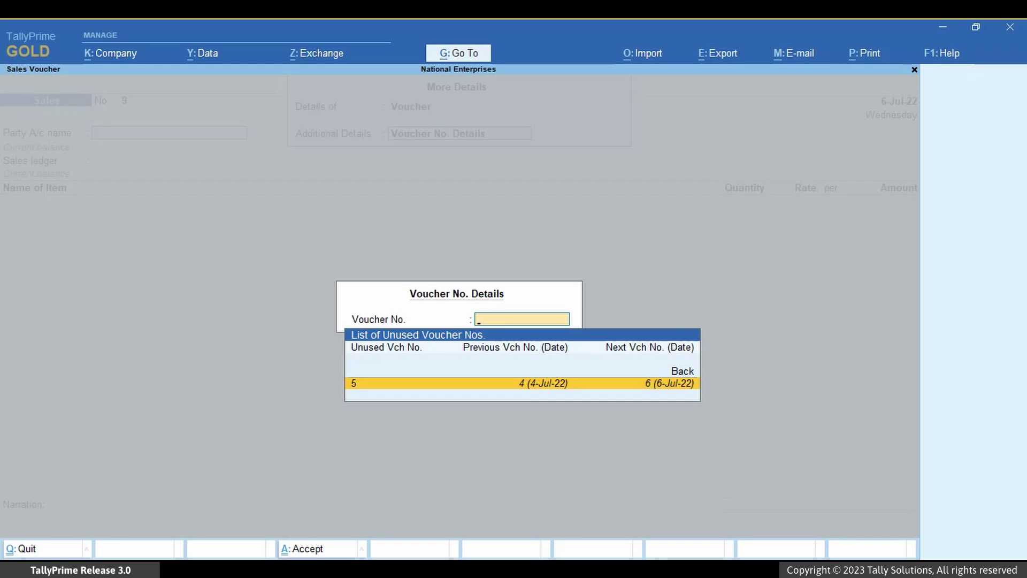
{"action": "key", "text": "Return"}
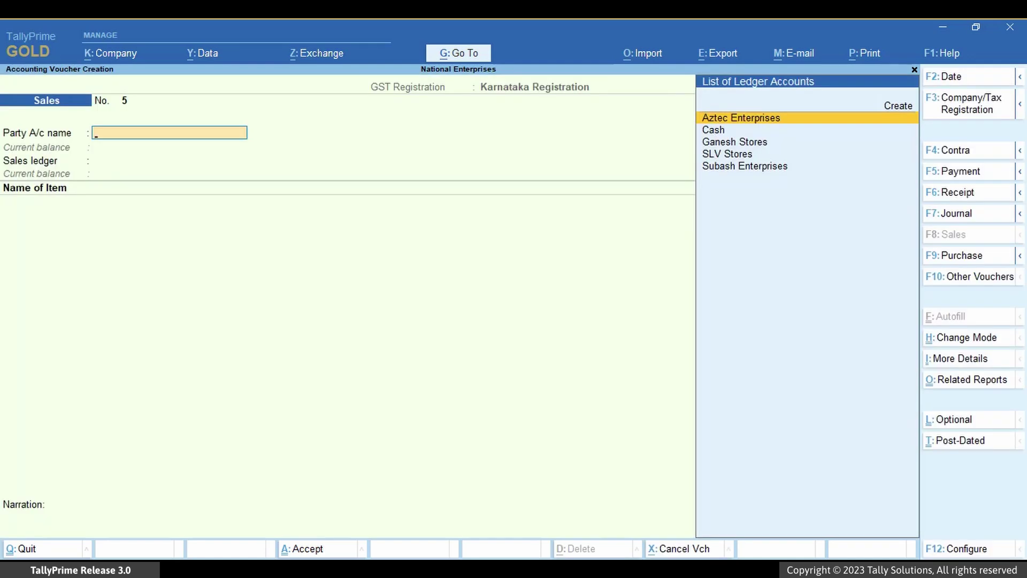
Set Ganesh Stores as the party and Sales as the sales ledger
{"action": "key", "text": "Down"}
{"action": "key", "text": "Down"}
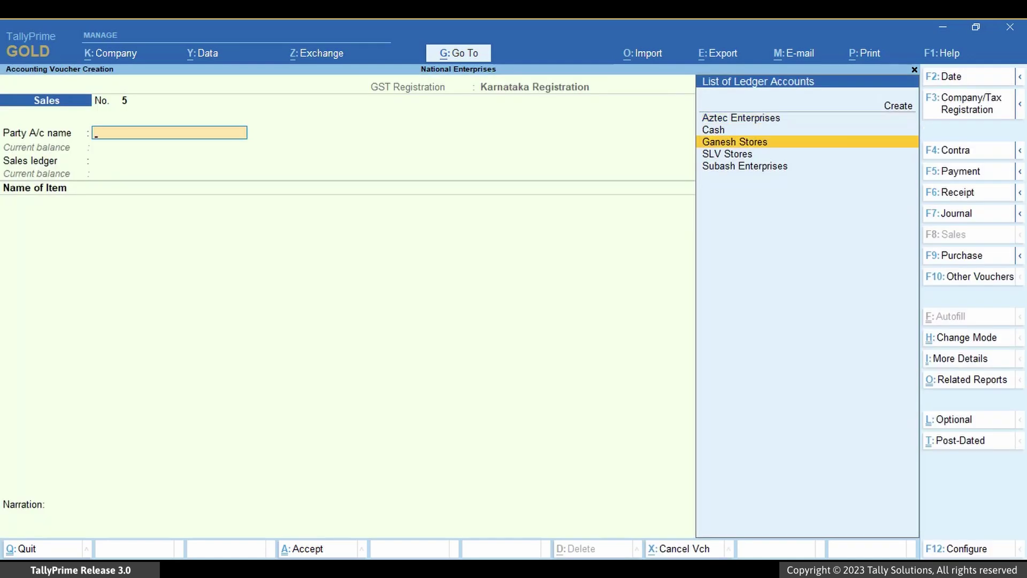
{"action": "key", "text": "Return"}
{"action": "key", "text": "ctrl+a"}
{"action": "key", "text": "ctrl+a"}
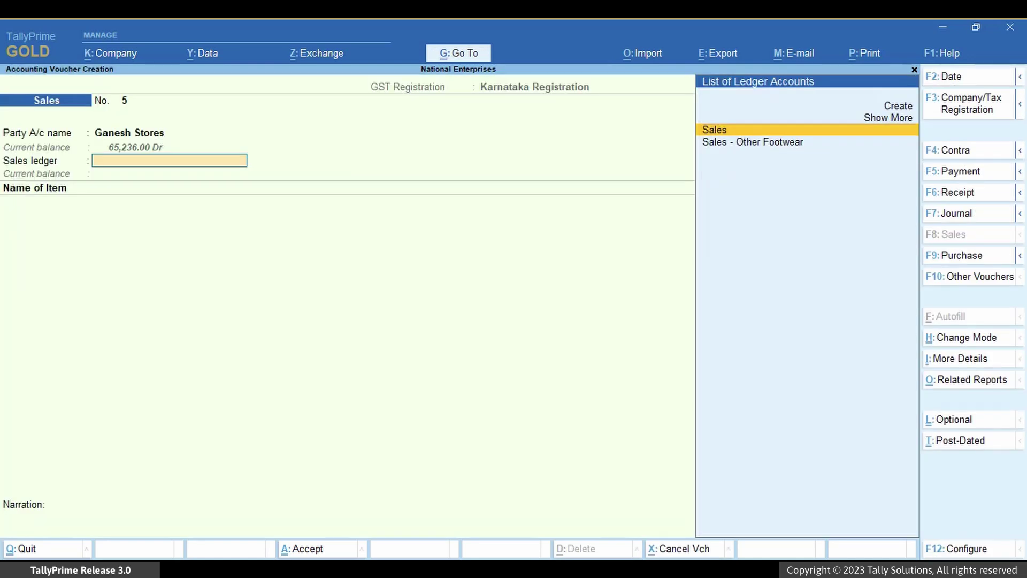
{"action": "key", "text": "Return"}
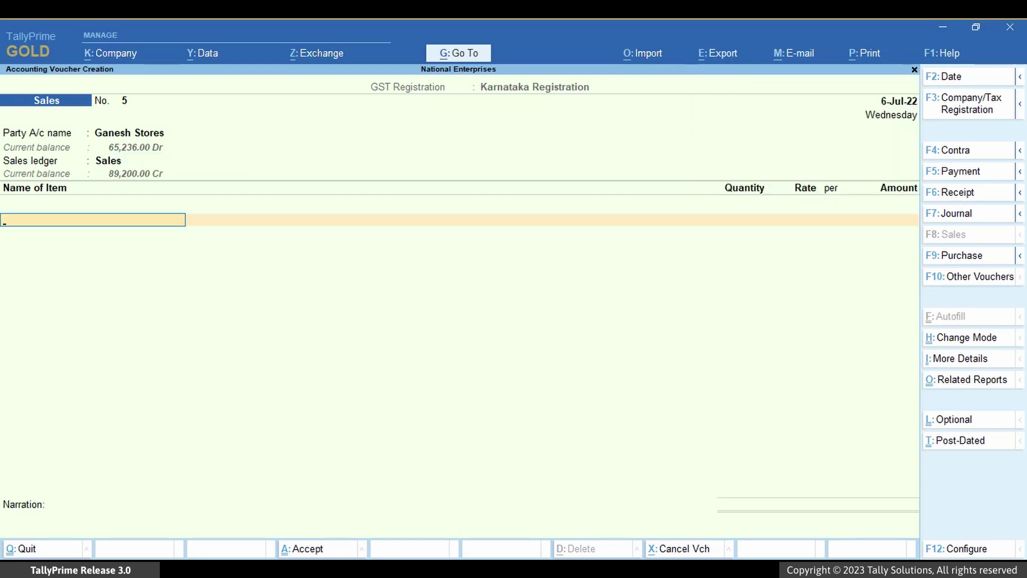
Add 25 Icecream at 350 with CGST and SGST, totalling 10,325.00
{"action": "key", "text": "Down"}
{"action": "key", "text": "Down"}
{"action": "key", "text": "Down"}
{"action": "key", "text": "Return"}
{"action": "type", "text": "25"}
{"action": "key", "text": "Return"}
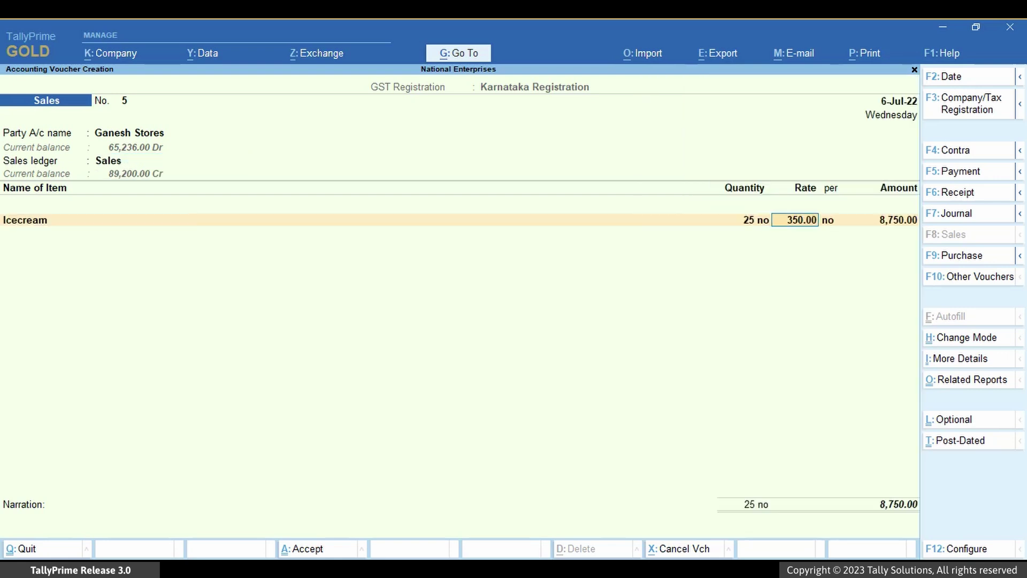
{"action": "key", "text": "Return"}
{"action": "key", "text": "Return"}
{"action": "key", "text": "Return"}
{"action": "key", "text": "Return"}
{"action": "key", "text": "Return"}
{"action": "type", "text": "C"}
{"action": "key", "text": "Return"}
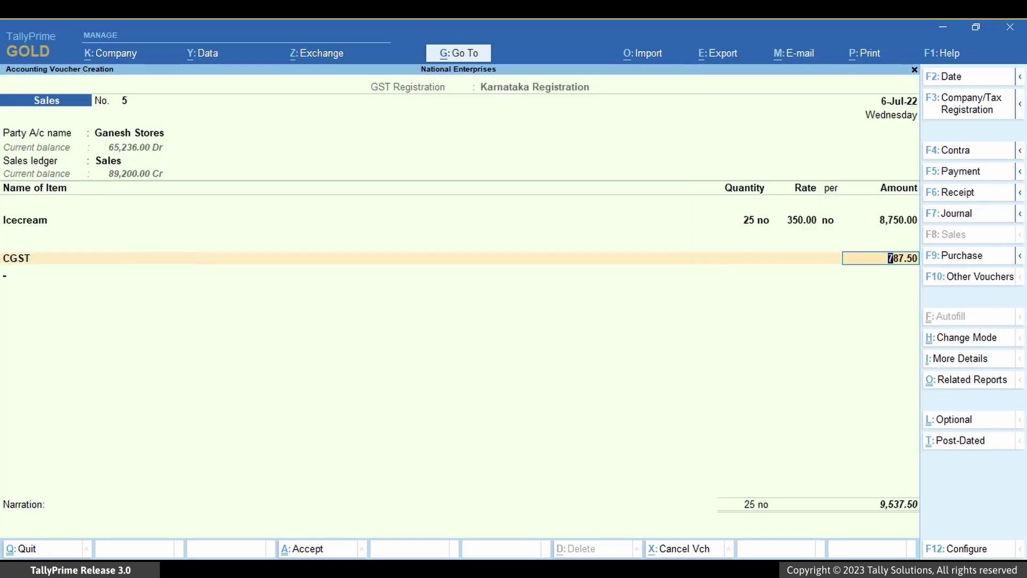
{"action": "key", "text": "Return"}
{"action": "type", "text": "S"}
{"action": "key", "text": "Return"}
{"action": "key", "text": "Return"}
{"action": "key", "text": "Return"}
{"action": "key", "text": "Return"}
{"action": "key", "text": "Return"}
{"action": "key", "text": "Return"}
{"action": "key", "text": "Return"}
{"action": "key", "text": "Return"}
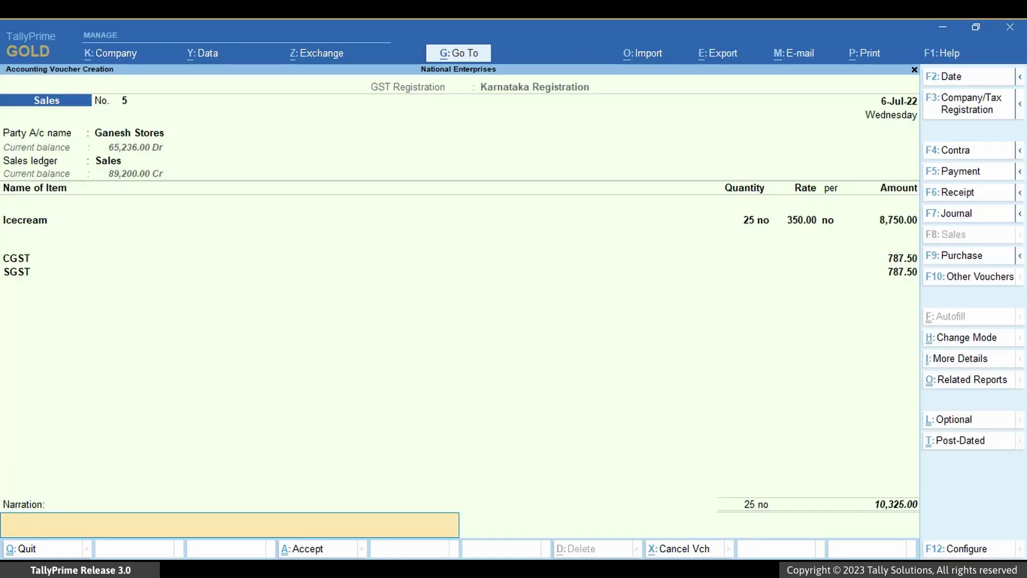
{"action": "key", "text": "Return"}
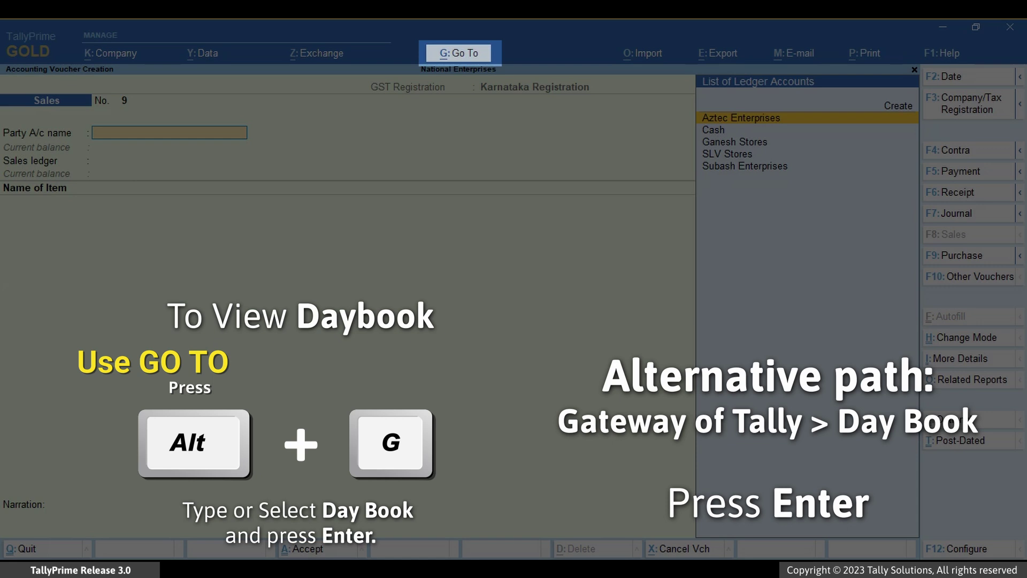
Open the Day Book to check Sales voucher 5 for Ganesh Stores at 10,325.00
{"action": "key", "text": "alt"}
{"action": "key", "text": "alt+g"}
{"action": "key", "text": "Down"}
{"action": "key", "text": "Down"}
{"action": "key", "text": "Down"}
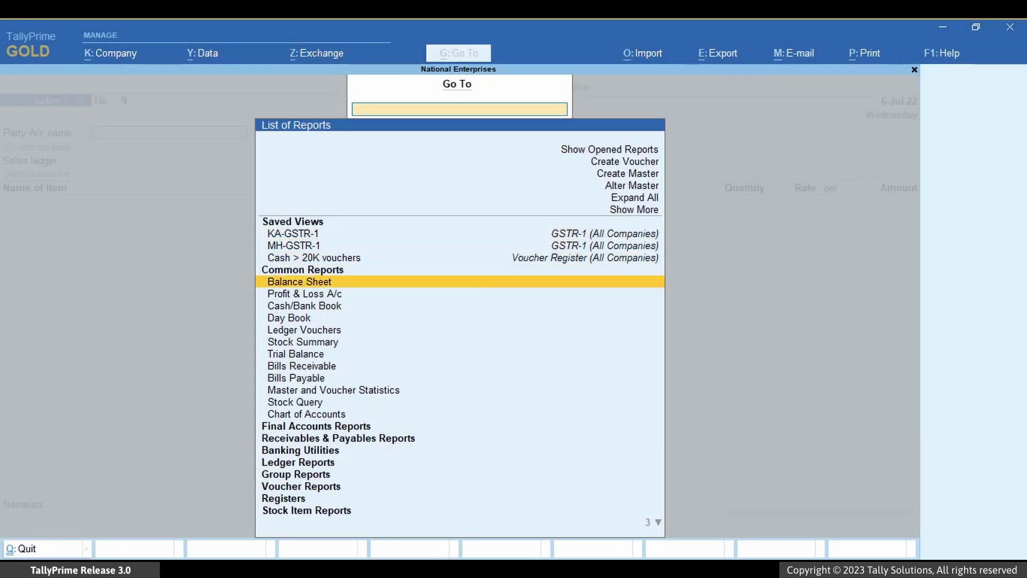
{"action": "key", "text": "Down"}
{"action": "key", "text": "Down"}
{"action": "key", "text": "Down"}
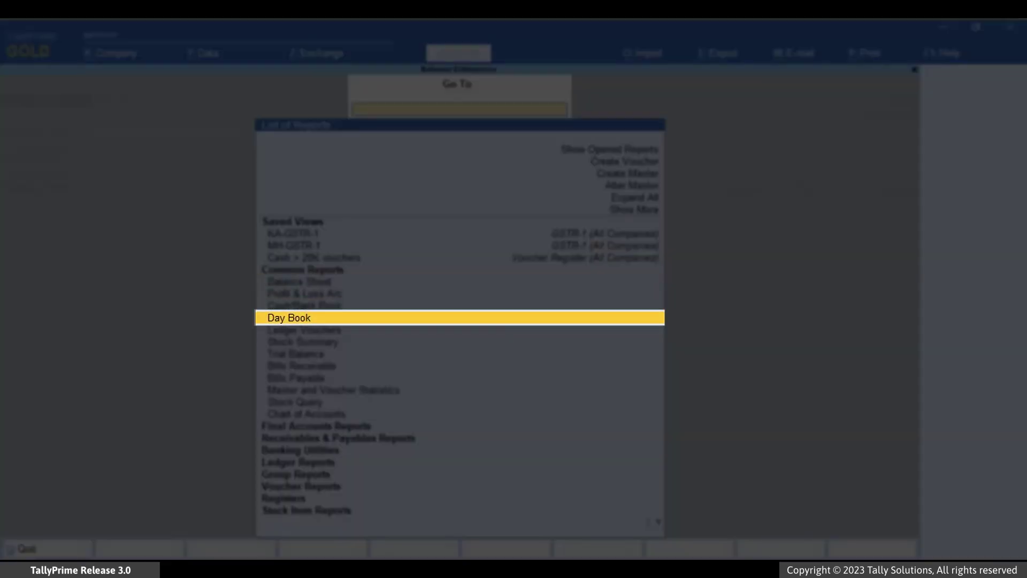
{"action": "key", "text": "Return"}
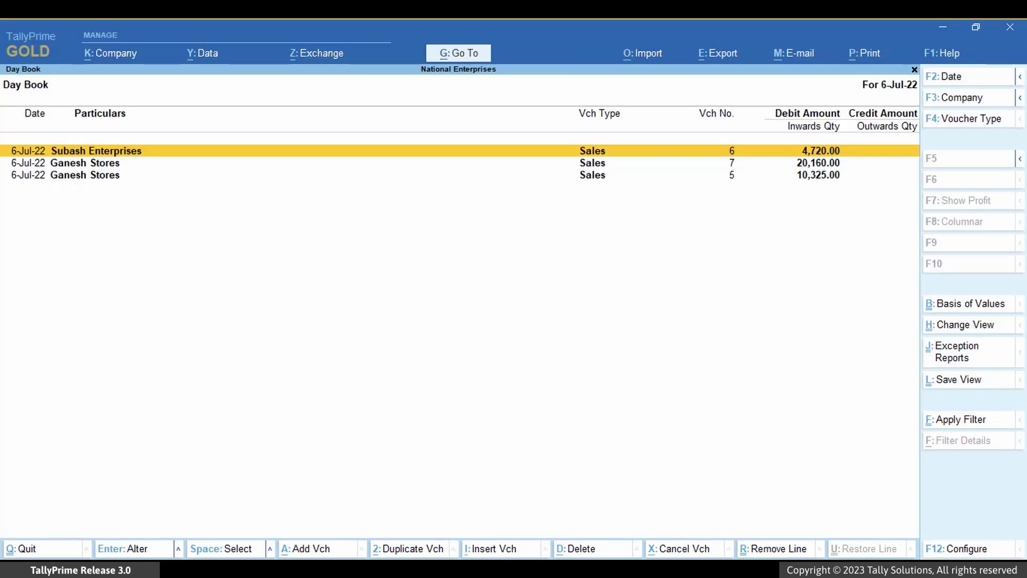